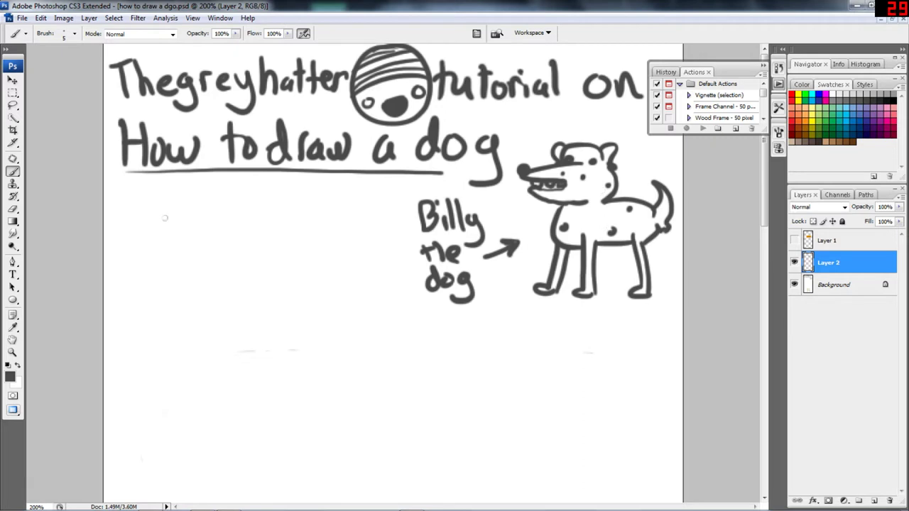
- Write the step number "1." under the underlined title and draw a dark square beside it as the doghouse front
left_click_drag(116, 204, 118, 245)
left_click(130, 240)
mouse_move(177, 210)
left_mouse_down()
mouse_move(175, 293)
mouse_move(252, 293)
left_mouse_up()
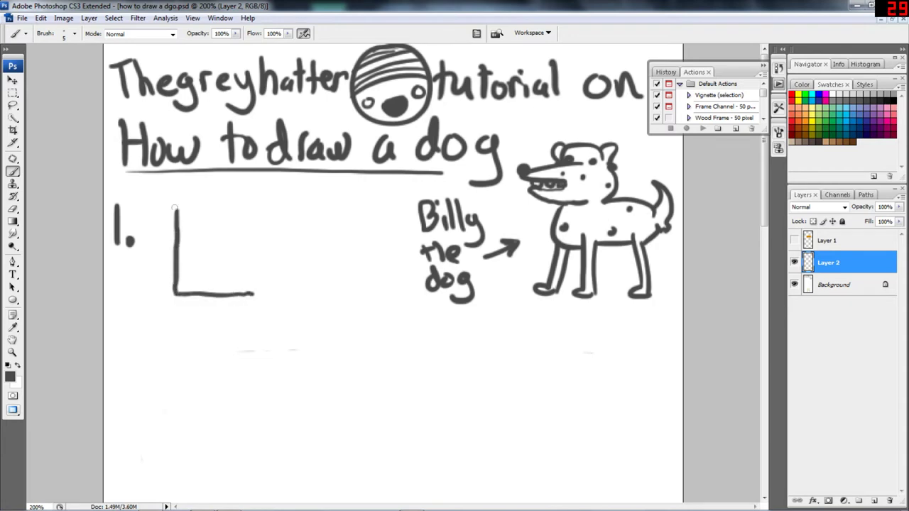
mouse_move(180, 210)
left_mouse_down()
mouse_move(254, 213)
mouse_move(253, 294)
left_mouse_up()
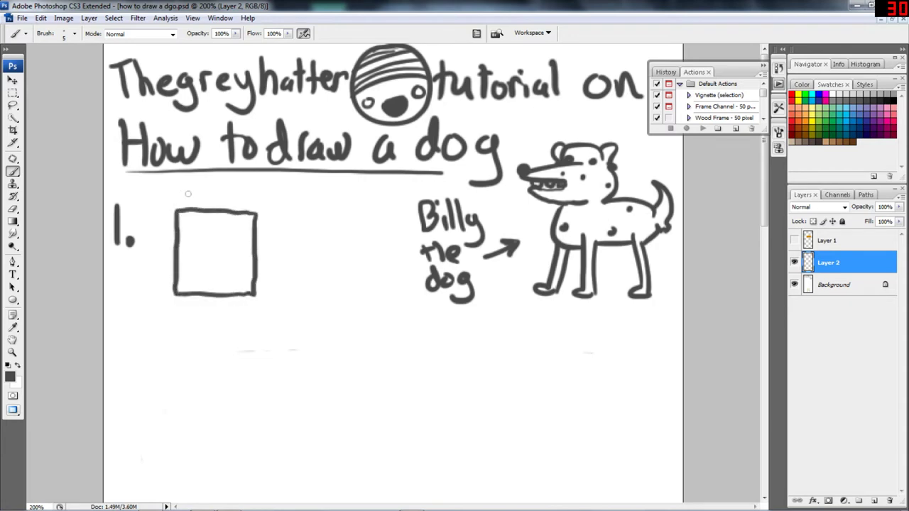
- Add a pointed, double-lined roof with overhanging eaves to the square and erase the square's top edge beneath it
mouse_move(168, 216)
left_mouse_down()
mouse_move(218, 168)
mouse_move(268, 223)
mouse_move(171, 215)
mouse_move(224, 209)
mouse_move(249, 221)
left_mouse_up()
key("e")
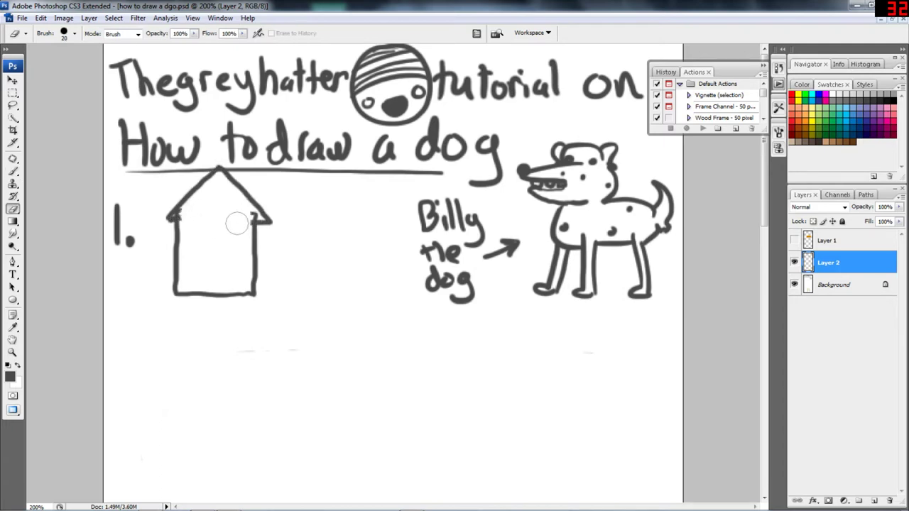
key("b")
mouse_move(176, 217)
left_mouse_down()
mouse_move(221, 178)
mouse_move(254, 221)
left_mouse_up()
- Draw a filled arched doorway at the base of the doghouse and a four-pane window above and beside it
mouse_move(201, 290)
left_mouse_down()
mouse_move(208, 254)
mouse_move(221, 254)
mouse_move(228, 292)
left_mouse_up()
mouse_move(215, 256)
left_mouse_down()
mouse_move(214, 292)
mouse_move(225, 287)
mouse_move(220, 257)
mouse_move(223, 288)
left_mouse_up()
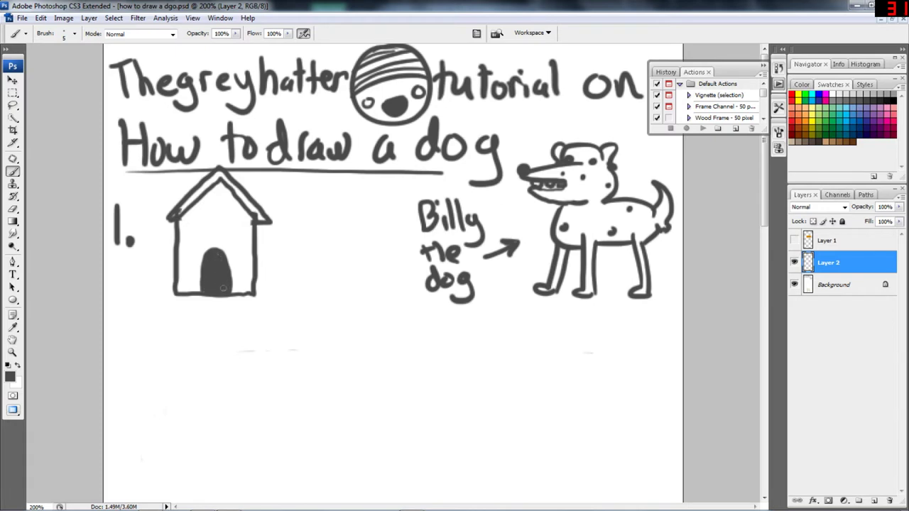
mouse_move(227, 224)
left_mouse_down()
mouse_move(227, 238)
mouse_move(247, 247)
mouse_move(250, 225)
mouse_move(249, 245)
mouse_move(238, 244)
mouse_move(243, 235)
left_mouse_up()
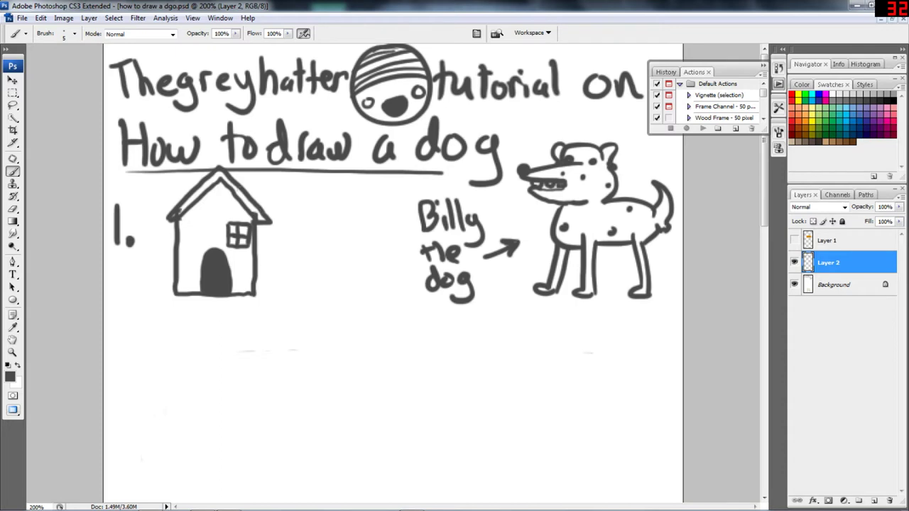
- Give the doghouse depth by drawing a receding side wall and a slanted roof panel extending behind the front gable
left_click_drag(254, 293, 280, 273)
mouse_move(267, 210)
left_mouse_down()
mouse_move(291, 205)
mouse_move(290, 271)
mouse_move(274, 281)
left_mouse_up()
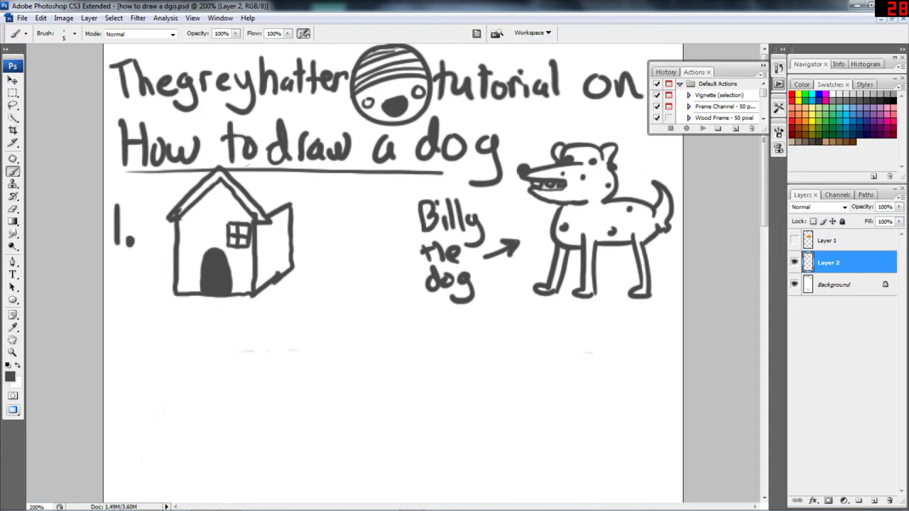
mouse_move(220, 167)
left_mouse_down()
mouse_move(241, 140)
mouse_move(290, 196)
left_mouse_up()
key("ctrl+z")
left_click_drag(273, 148, 309, 197)
left_click_drag(264, 220, 314, 194)
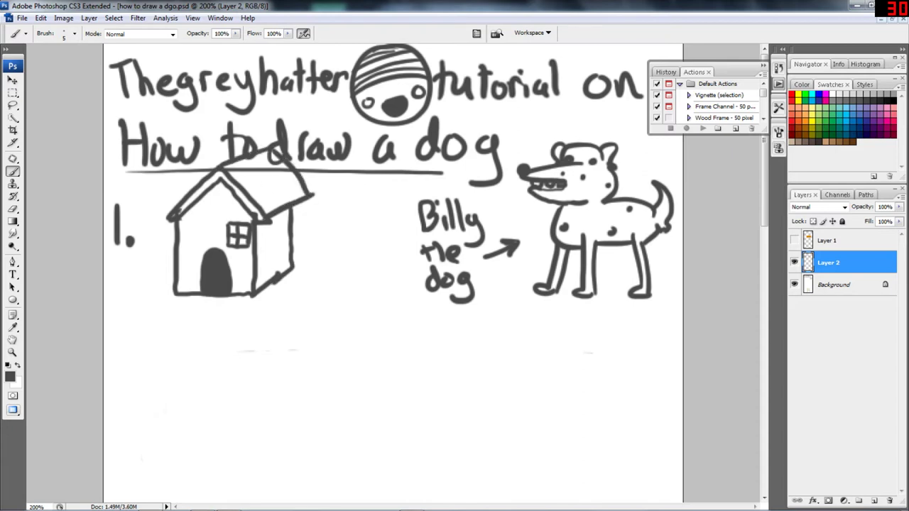
- Paint out the title lettering inside the roof panel in white, and doodle beside the doghouse in dark grey
left_click(18, 365)
mouse_move(245, 164)
left_mouse_down()
mouse_move(279, 169)
mouse_move(268, 157)
mouse_move(263, 173)
mouse_move(267, 158)
mouse_move(245, 157)
left_mouse_up()
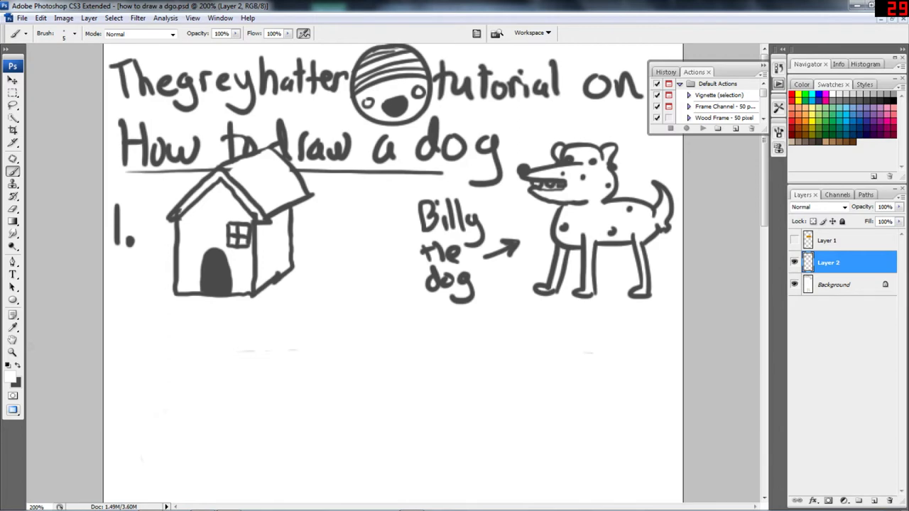
key("x")
mouse_move(348, 265)
left_mouse_down()
mouse_move(323, 325)
mouse_move(392, 318)
mouse_move(375, 310)
mouse_move(368, 288)
mouse_move(352, 286)
mouse_move(361, 275)
mouse_move(354, 263)
mouse_move(339, 269)
mouse_move(334, 250)
mouse_move(350, 239)
mouse_move(316, 245)
left_mouse_up()
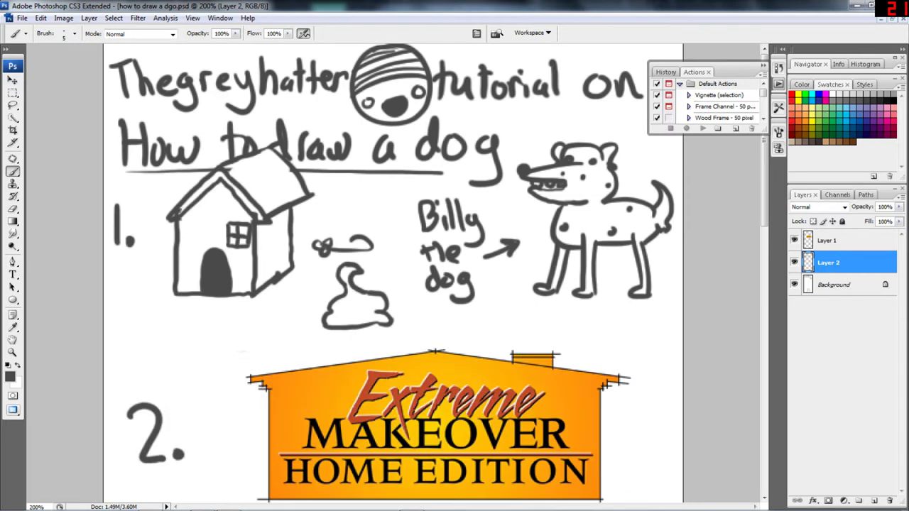
- Draw a round smiling face with stubble marks and scribbled dark hair below the "2.", beside the Extreme Makeover logo
scroll(435, 273, "down", 10)
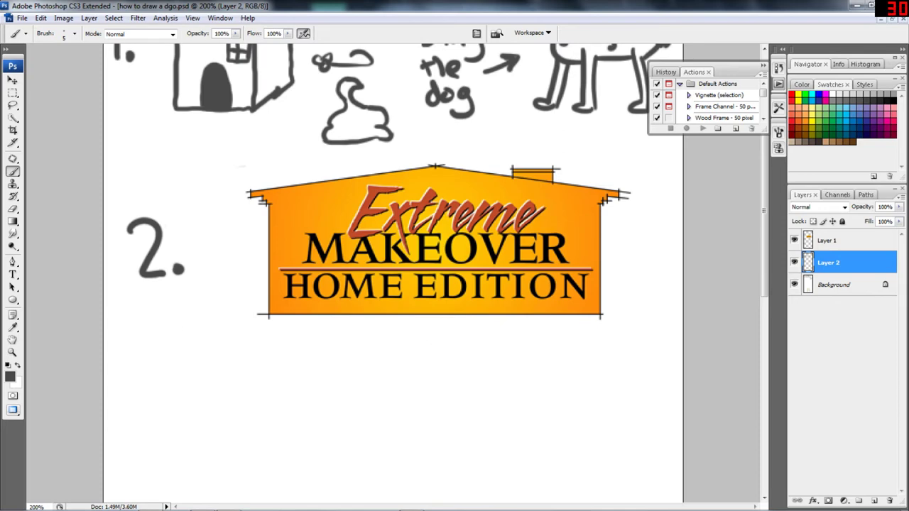
mouse_move(142, 307)
left_mouse_down()
mouse_move(126, 334)
mouse_move(139, 372)
mouse_move(171, 382)
mouse_move(194, 357)
mouse_move(191, 331)
mouse_move(164, 305)
mouse_move(142, 306)
mouse_move(139, 351)
mouse_move(143, 335)
mouse_move(172, 334)
left_mouse_up()
mouse_move(127, 320)
left_mouse_down()
mouse_move(165, 279)
mouse_move(210, 284)
mouse_move(120, 299)
mouse_move(105, 313)
mouse_move(132, 319)
left_mouse_up()
left_click_drag(150, 362, 178, 355)
mouse_move(135, 327)
left_mouse_down()
mouse_move(187, 336)
mouse_move(191, 372)
mouse_move(155, 380)
left_mouse_up()
mouse_move(155, 344)
left_mouse_down()
mouse_move(135, 361)
mouse_move(142, 374)
left_mouse_up()
mouse_move(132, 319)
left_mouse_down()
mouse_move(129, 333)
mouse_move(156, 316)
mouse_move(180, 318)
mouse_move(176, 329)
left_mouse_up()
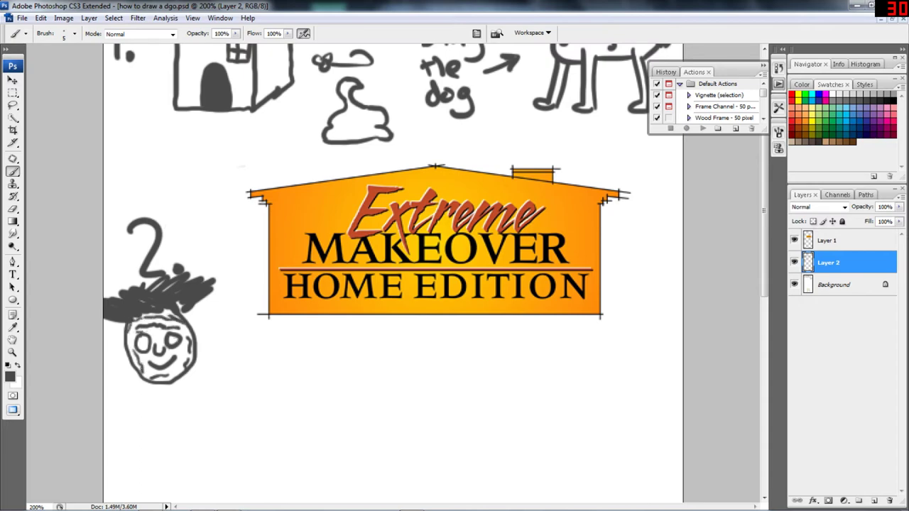
left_click_drag(139, 359, 142, 371)
left_click_drag(132, 333, 132, 349)
- Paint a peach oblong head over the face, outline it in sampled dark grey, and add eyes, eyebrows and a mouth
left_click(799, 108)
mouse_move(134, 323)
left_mouse_down()
mouse_move(130, 330)
mouse_move(148, 320)
mouse_move(135, 343)
mouse_move(164, 340)
mouse_move(183, 366)
mouse_move(178, 375)
mouse_move(199, 387)
mouse_move(232, 367)
mouse_move(206, 408)
mouse_move(199, 402)
left_mouse_up()
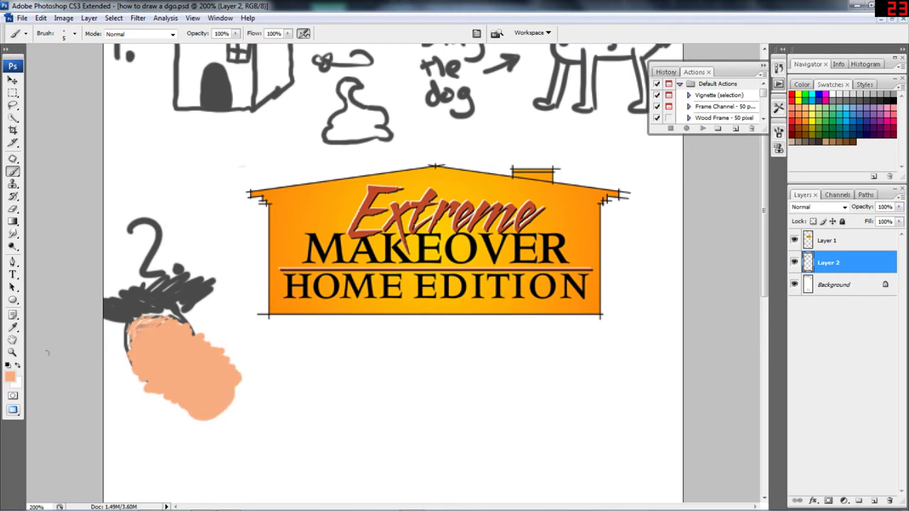
key("i")
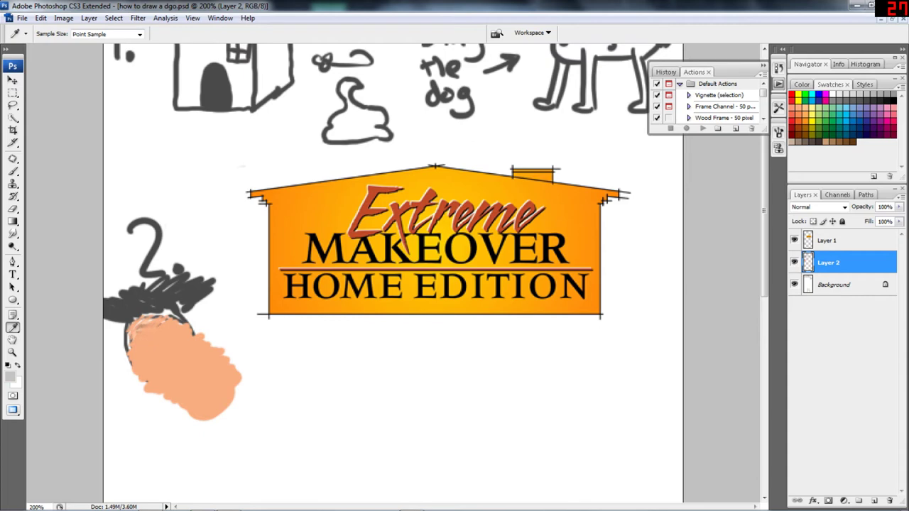
left_click(130, 362)
key("b")
mouse_move(138, 374)
left_mouse_down()
mouse_move(192, 416)
mouse_move(222, 406)
mouse_move(240, 382)
mouse_move(176, 321)
left_mouse_up()
mouse_move(185, 381)
left_mouse_down()
mouse_move(220, 378)
mouse_move(215, 392)
mouse_move(190, 363)
left_mouse_up()
mouse_move(212, 374)
left_mouse_down()
mouse_move(218, 365)
mouse_move(223, 372)
left_mouse_up()
- Select the finished doghouse with a freehand Lasso outline and copy it to a new layer
scroll(221, 369, "down", 3)
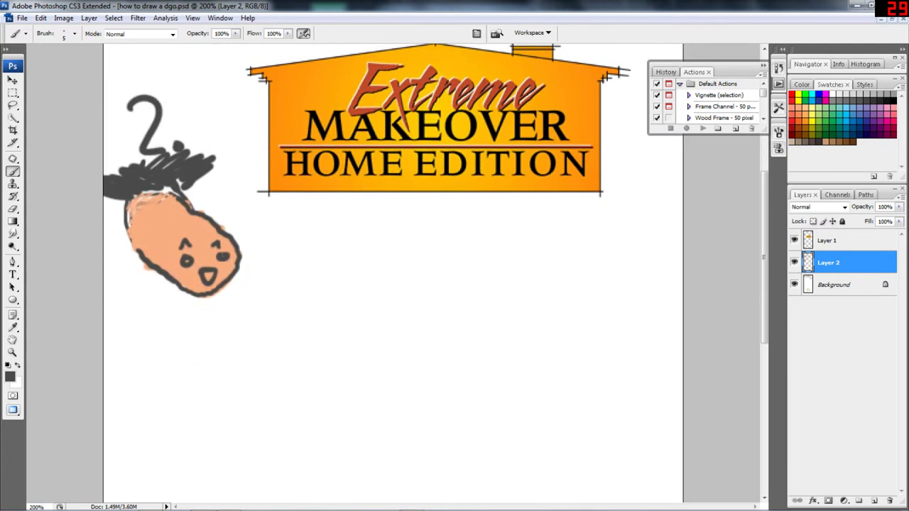
scroll(435, 196, "down", 1)
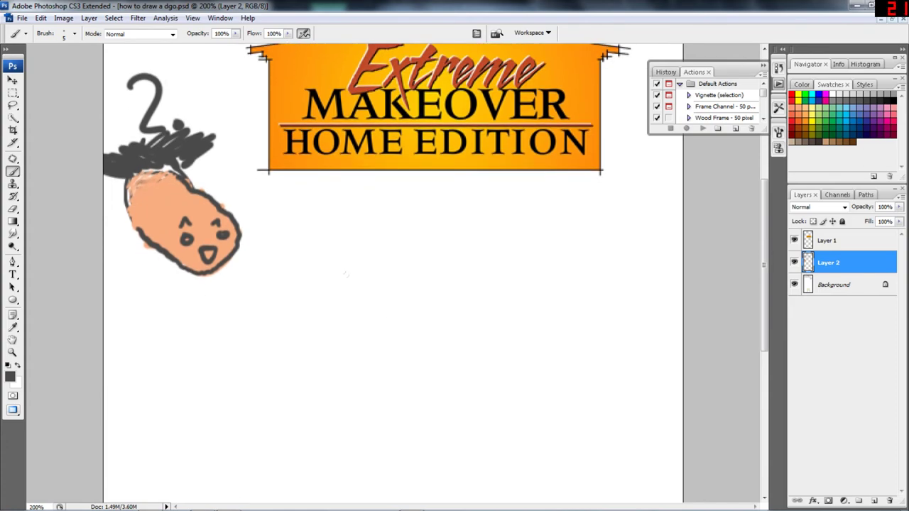
scroll(392, 269, "up", 8)
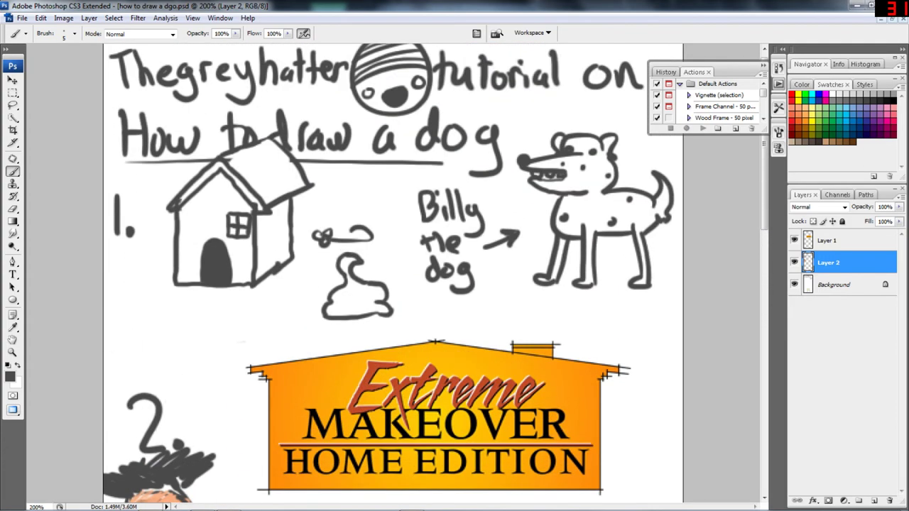
left_click(13, 105)
mouse_move(231, 142)
left_mouse_down()
mouse_move(174, 200)
mouse_move(172, 292)
mouse_move(286, 262)
mouse_move(316, 185)
mouse_move(238, 121)
mouse_move(225, 127)
left_mouse_up()
scroll(435, 274, "down", 2)
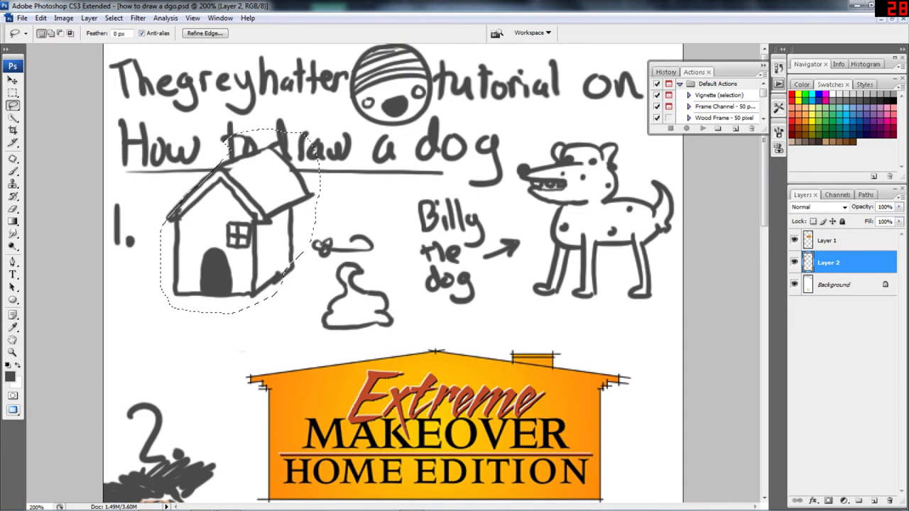
scroll(392, 273, "down", 6)
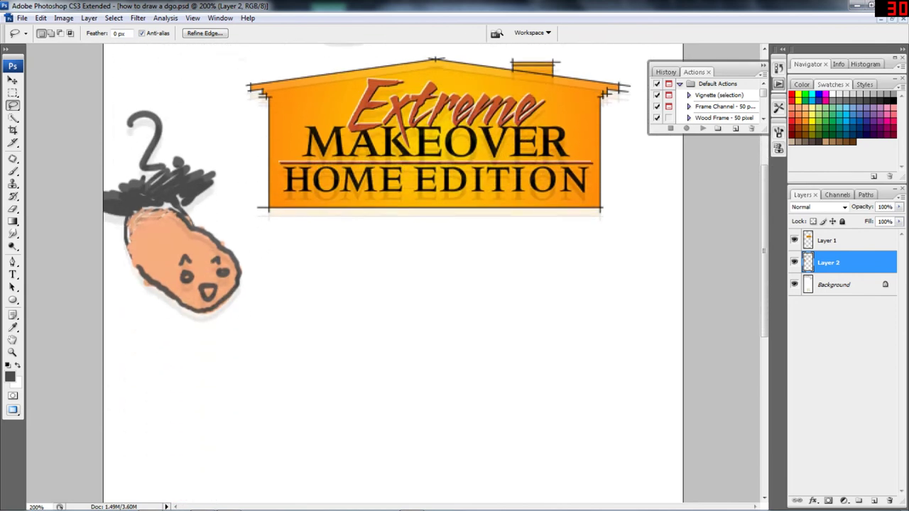
key("ctrl+j")
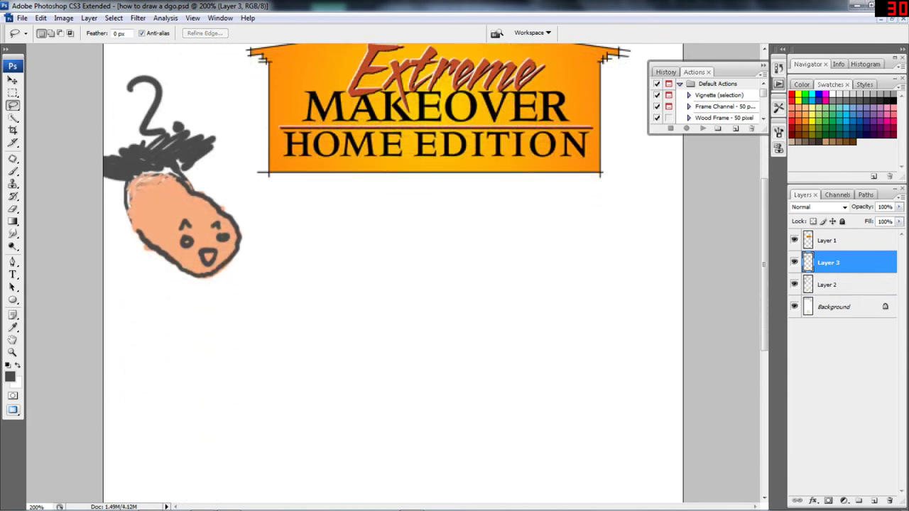
- Move the copied doghouse to the empty area below the Extreme Makeover logo and return to the Brush tool
scroll(393, 274, "up", 3)
key("v")
left_click_drag(216, 57, 343, 423)
mouse_move(367, 359)
left_mouse_down()
mouse_move(454, 408)
mouse_move(510, 403)
left_mouse_up()
key("b")
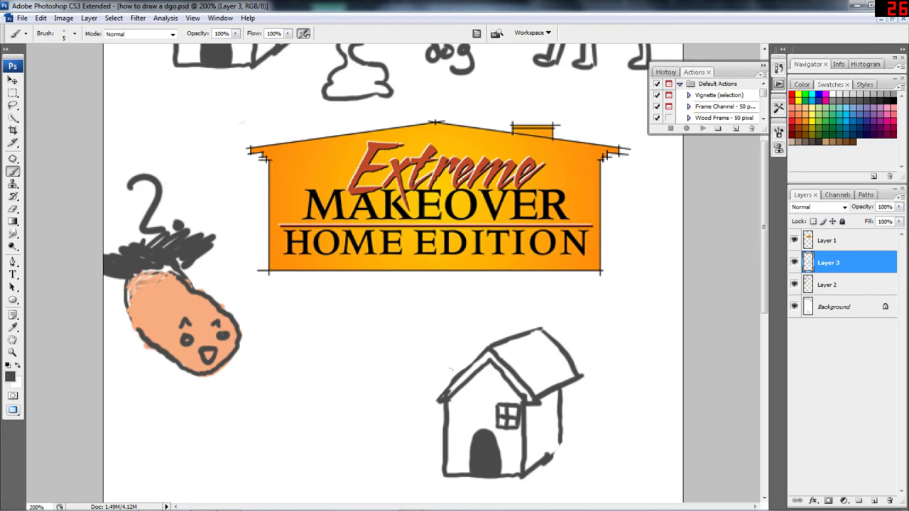
mouse_move(447, 341)
left_mouse_down()
mouse_move(417, 365)
mouse_move(426, 384)
mouse_move(422, 357)
mouse_move(383, 343)
mouse_move(394, 348)
left_mouse_up()
key("ctrl+z")
mouse_move(452, 352)
left_mouse_down()
mouse_move(440, 357)
mouse_move(435, 383)
left_mouse_up()
key("ctrl+z")
- Draw a crossbow with a loaded arrow mounted on the copied doghouse's roof and write "+7 dx" above it
mouse_move(439, 337)
left_mouse_down()
mouse_move(424, 381)
mouse_move(457, 374)
mouse_move(472, 355)
mouse_move(454, 363)
mouse_move(464, 372)
mouse_move(481, 356)
left_mouse_up()
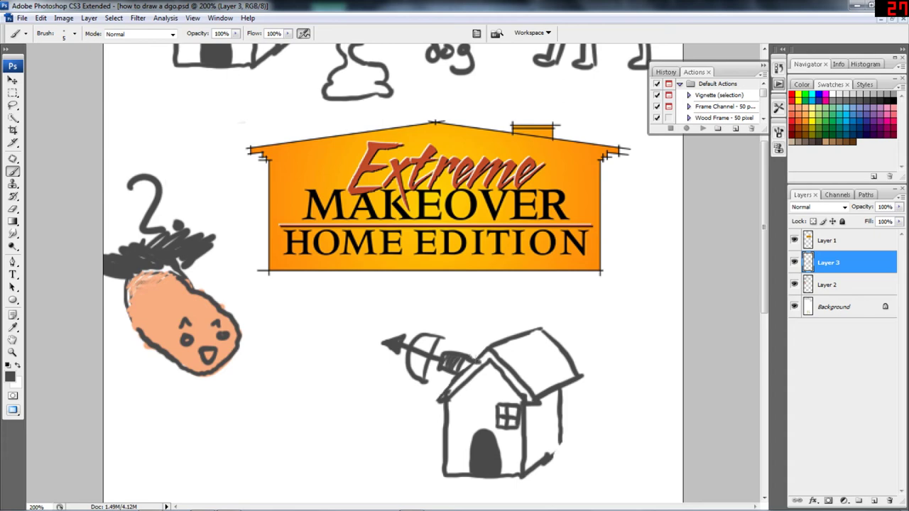
mouse_move(419, 310)
left_mouse_down()
mouse_move(435, 309)
mouse_move(429, 319)
left_mouse_up()
mouse_move(436, 301)
left_mouse_down()
mouse_move(445, 320)
mouse_move(471, 300)
mouse_move(487, 301)
left_mouse_up()
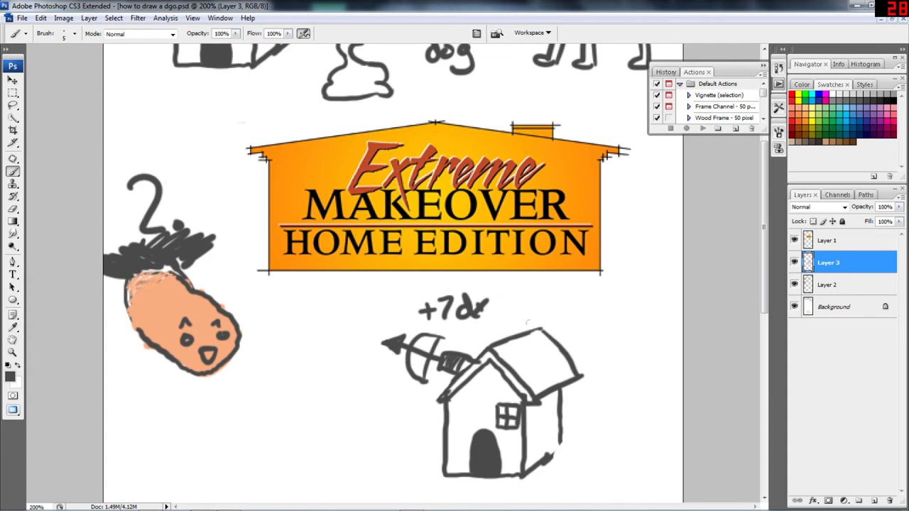
- Draw a satellite dish on the copied doghouse's roof ridge, clean up its base, and close the gap in the side wall's lower corner
left_click(529, 306)
left_click_drag(526, 301, 505, 281)
left_click_drag(526, 321, 527, 331)
mouse_move(542, 317)
left_mouse_down()
mouse_move(549, 333)
mouse_move(538, 342)
mouse_move(549, 335)
mouse_move(541, 324)
left_mouse_up()
key("e")
left_click(537, 331)
key("b")
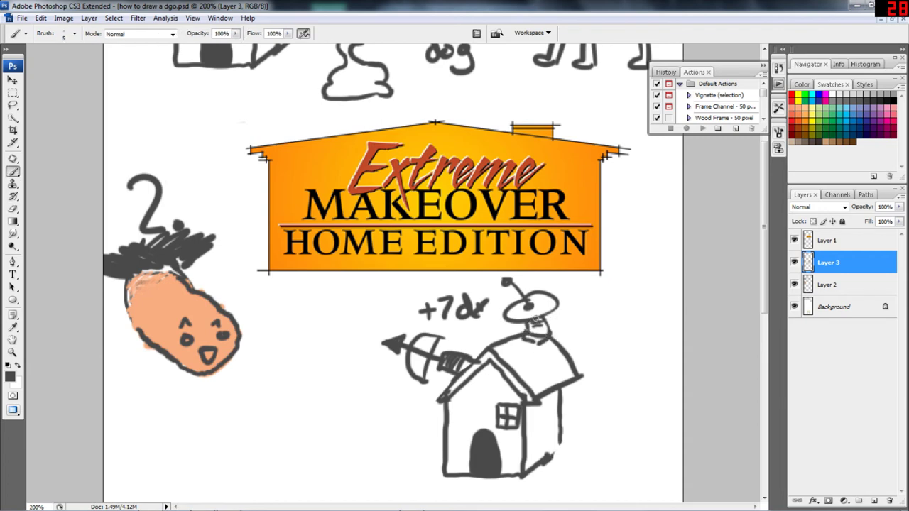
scroll(433, 270, "down", 4)
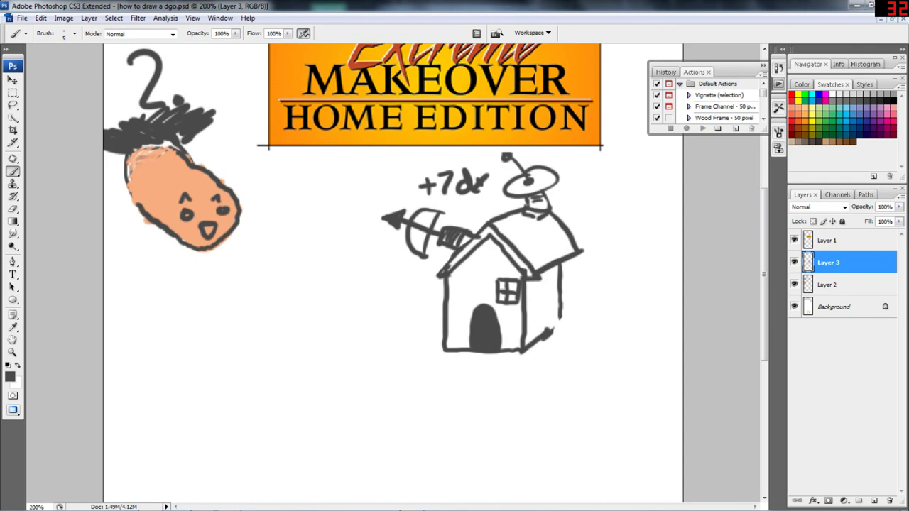
left_click_drag(562, 320, 550, 332)
- Draw a grass patch with a skull on a tall stake in front of the crossbow, and fill in the peach face's mouth
mouse_move(317, 352)
left_mouse_down()
mouse_move(306, 328)
mouse_move(334, 332)
mouse_move(337, 312)
mouse_move(374, 330)
mouse_move(310, 328)
mouse_move(316, 353)
mouse_move(278, 340)
mouse_move(310, 354)
left_mouse_up()
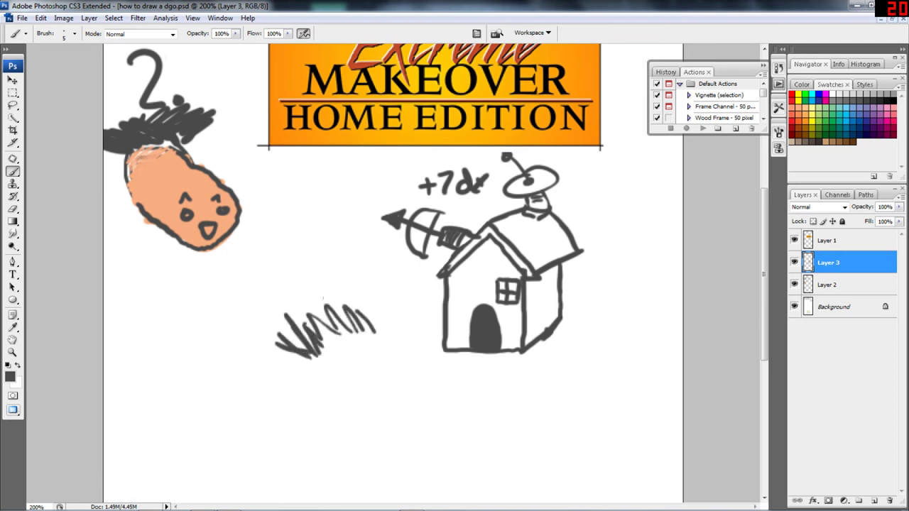
left_click_drag(365, 328, 355, 238)
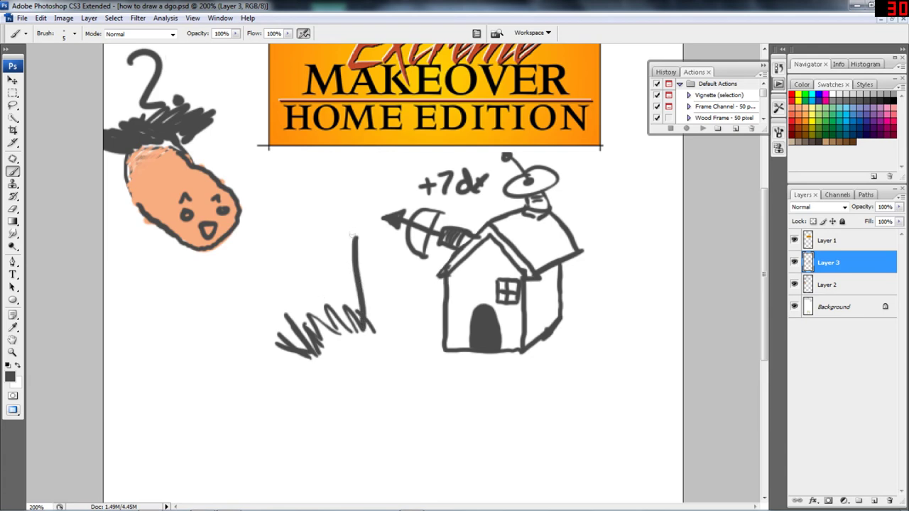
mouse_move(344, 230)
left_mouse_down()
mouse_move(335, 234)
mouse_move(369, 241)
mouse_move(367, 220)
mouse_move(348, 232)
mouse_move(371, 220)
mouse_move(379, 258)
mouse_move(366, 251)
mouse_move(377, 248)
mouse_move(362, 254)
left_mouse_up()
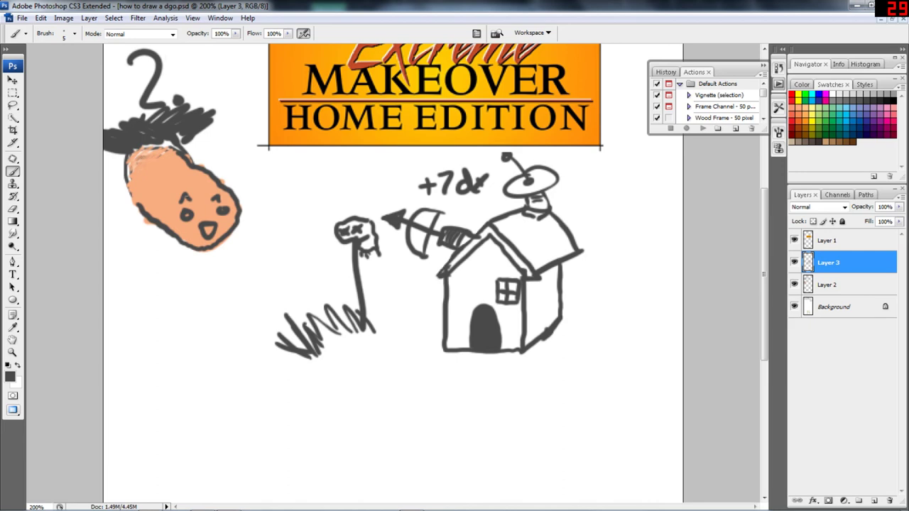
left_click_drag(202, 235, 210, 229)
- Handwrite the title "Gondor the half elf" above the golden dog drawing at the end of the page
scroll(426, 345, "down", 15)
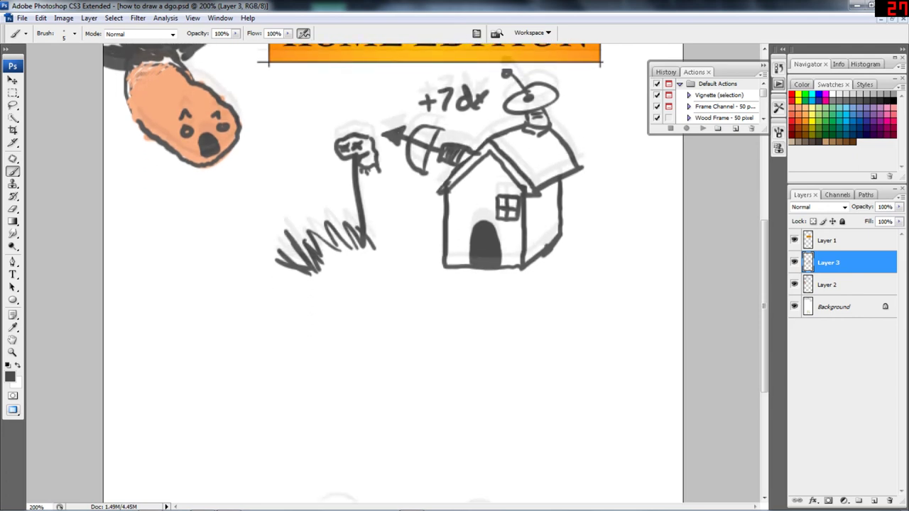
scroll(426, 345, "down", 1)
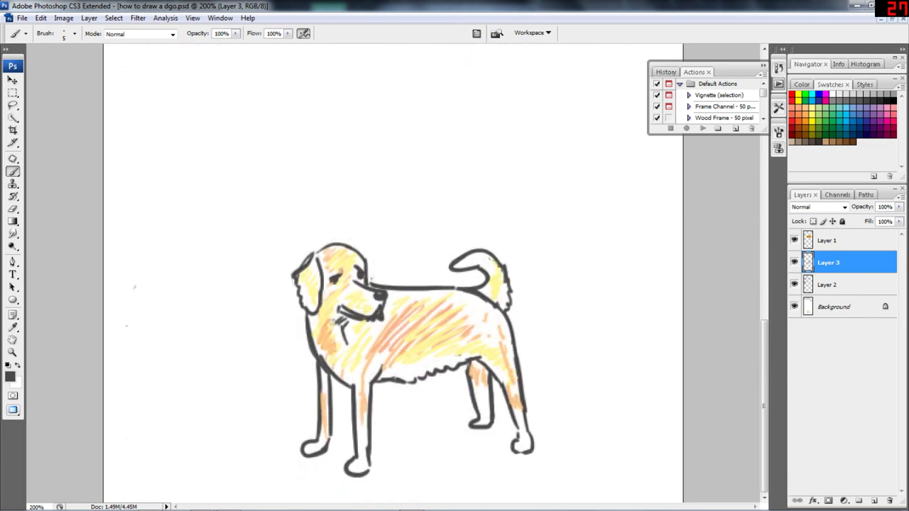
mouse_move(149, 114)
left_mouse_down()
mouse_move(140, 115)
mouse_move(164, 140)
mouse_move(182, 135)
left_mouse_up()
mouse_move(189, 132)
left_mouse_down()
mouse_move(205, 155)
mouse_move(345, 145)
mouse_move(389, 160)
left_mouse_up()
mouse_move(417, 128)
left_mouse_down()
mouse_move(429, 155)
mouse_move(469, 143)
mouse_move(479, 167)
mouse_move(533, 116)
mouse_move(588, 152)
mouse_move(622, 129)
left_mouse_up()
- Handwrite the dog's class and stats beside it: "Mage", "+20 intel", "-30 strength", "+147 dxe" and "-400 constitution"
left_click_drag(134, 217, 149, 216)
left_click_drag(142, 207, 142, 227)
mouse_move(163, 192)
left_mouse_down()
mouse_move(186, 188)
mouse_move(269, 187)
left_mouse_up()
mouse_move(163, 213)
left_mouse_down()
mouse_move(196, 222)
mouse_move(252, 220)
mouse_move(272, 207)
mouse_move(277, 234)
left_mouse_up()
mouse_move(131, 271)
left_mouse_down()
mouse_move(144, 269)
mouse_move(152, 284)
mouse_move(186, 264)
mouse_move(253, 267)
mouse_move(262, 250)
mouse_move(288, 276)
left_mouse_up()
mouse_move(121, 311)
left_mouse_down()
mouse_move(189, 308)
mouse_move(261, 328)
left_mouse_up()
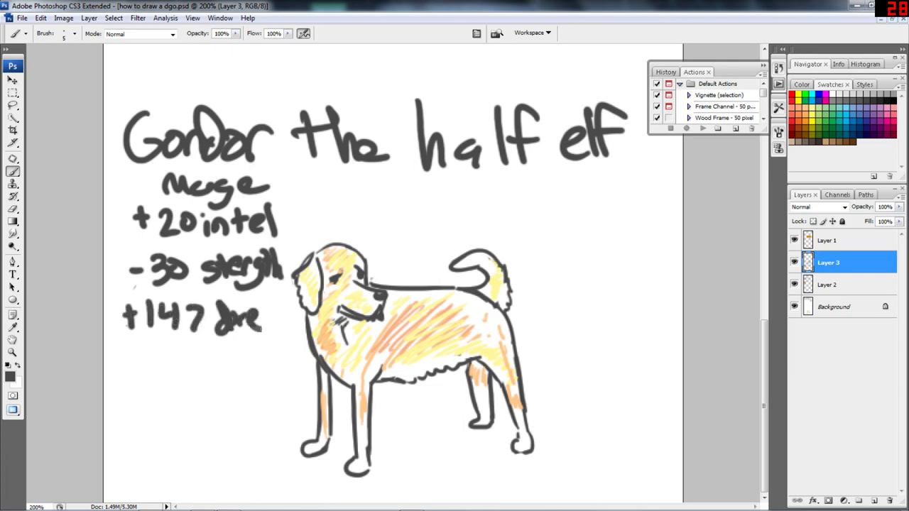
mouse_move(121, 361)
left_mouse_down()
mouse_move(160, 355)
mouse_move(222, 369)
mouse_move(281, 341)
mouse_move(318, 362)
left_mouse_up()
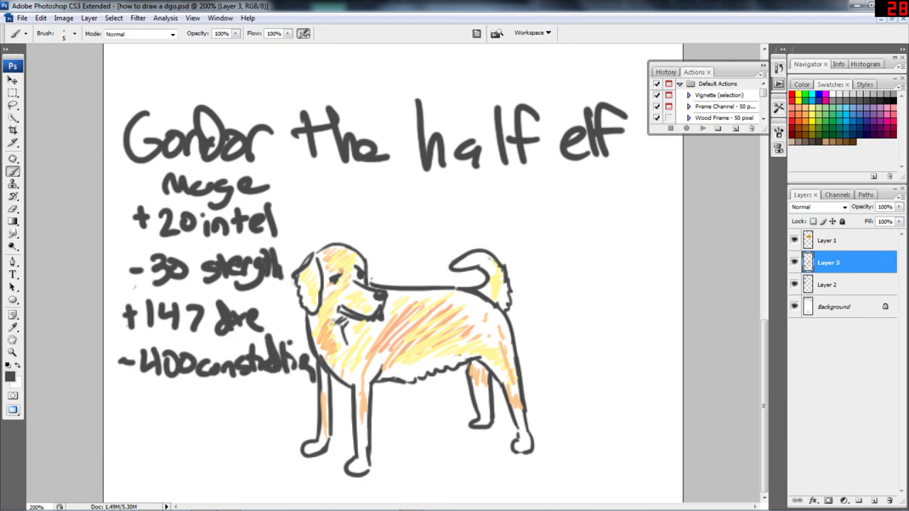
- Scribble a dense dark mass with trailing streaks behind the dog's tail, and sweep long strokes across the dog and its stats
mouse_move(531, 226)
left_mouse_down()
mouse_move(545, 324)
mouse_move(649, 219)
left_mouse_up()
left_click_drag(555, 330, 683, 301)
mouse_move(609, 211)
left_mouse_down()
mouse_move(541, 277)
mouse_move(678, 268)
left_mouse_up()
mouse_move(546, 315)
left_mouse_down()
mouse_move(683, 285)
mouse_move(648, 294)
left_mouse_up()
left_click_drag(632, 236, 683, 221)
mouse_move(637, 256)
left_mouse_down()
mouse_move(683, 241)
mouse_move(682, 252)
left_mouse_up()
left_click_drag(538, 232, 566, 251)
left_click_drag(551, 255, 596, 227)
mouse_move(593, 225)
left_mouse_down()
mouse_move(618, 242)
mouse_move(615, 233)
left_mouse_up()
mouse_move(562, 266)
left_mouse_down()
mouse_move(586, 249)
mouse_move(612, 266)
left_mouse_up()
mouse_move(576, 272)
left_mouse_down()
mouse_move(594, 243)
mouse_move(537, 304)
mouse_move(217, 389)
mouse_move(536, 360)
left_mouse_up()
left_click_drag(444, 252, 142, 329)
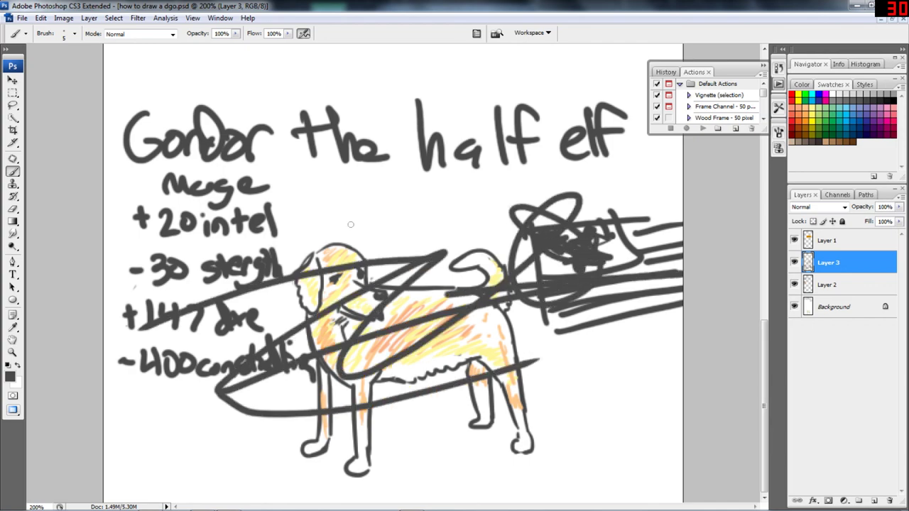